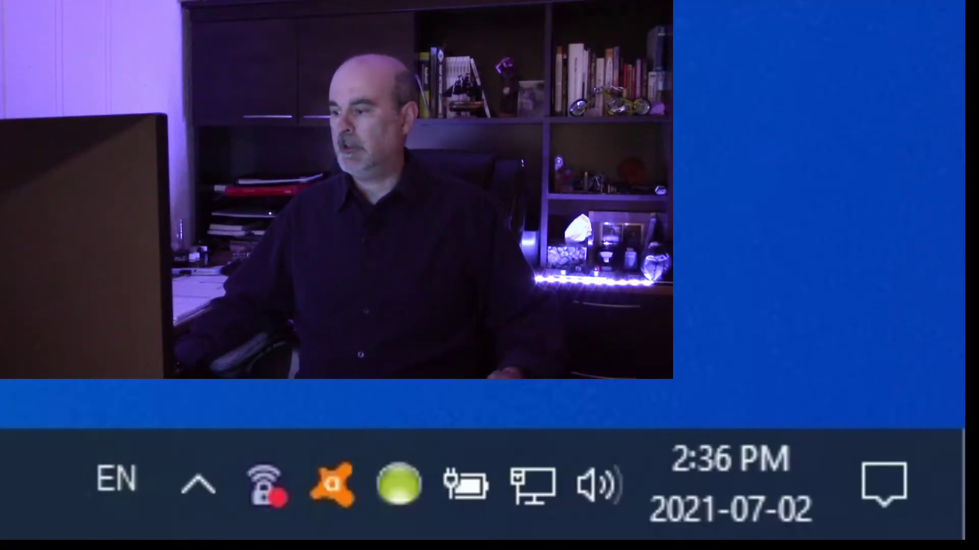
- Select the Ethernet 2 adapter in Network Connections and start renaming it
mouse_move(554, 487)
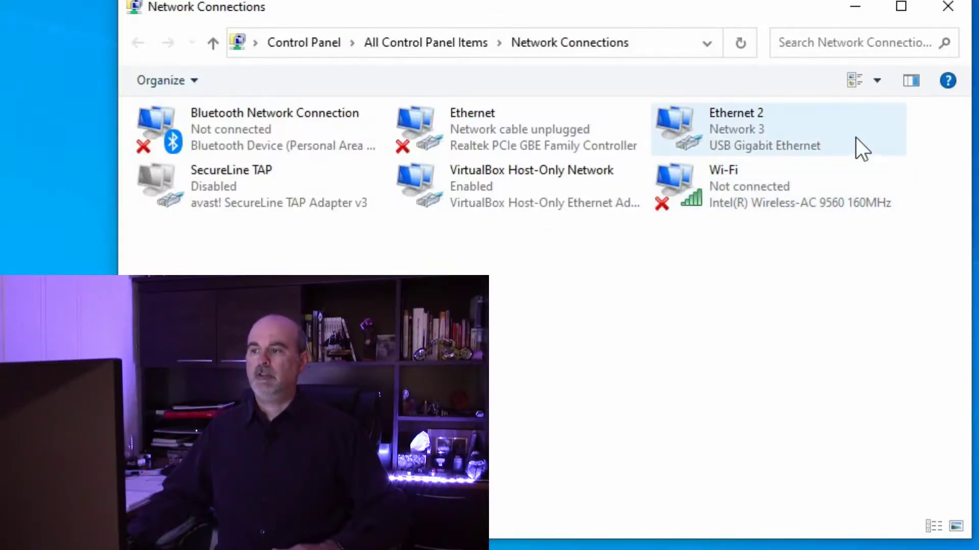
click(839, 140)
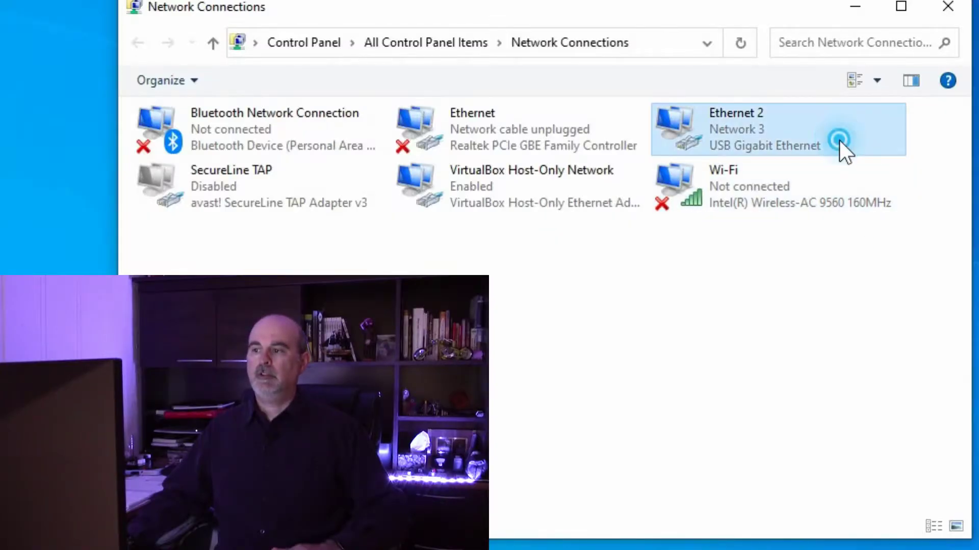
right_click(770, 133)
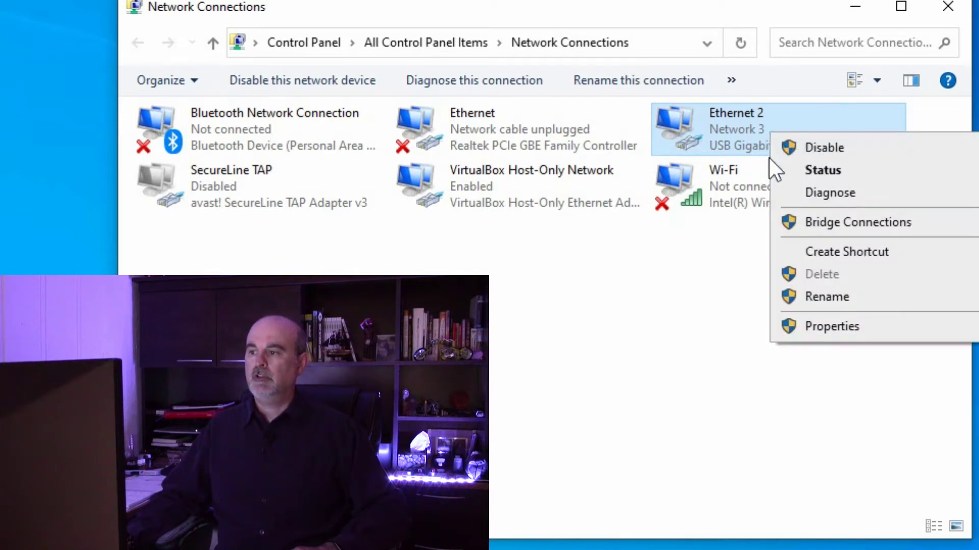
click(810, 293)
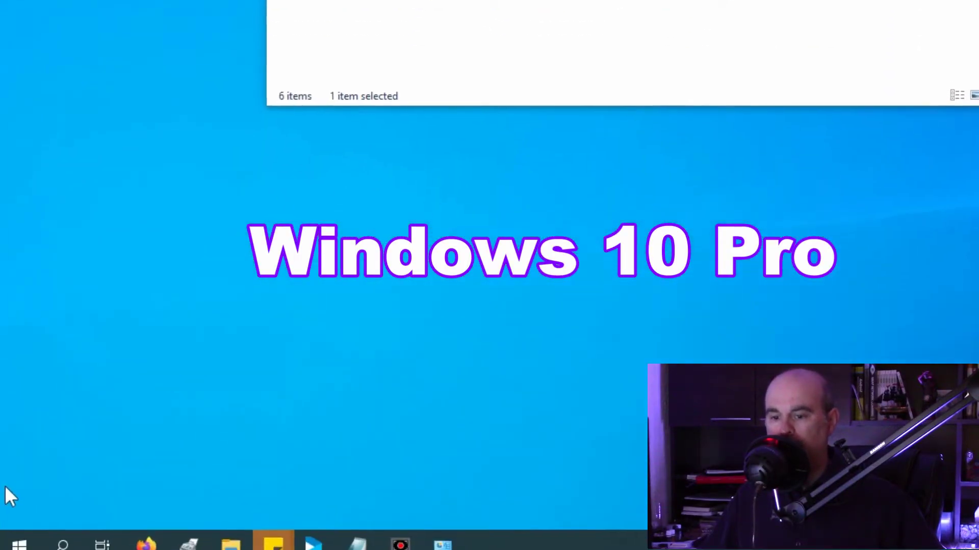
- Launch Local Security Policy via a secpol search and select Network 3 under Network List Manager Policies
click(5, 535)
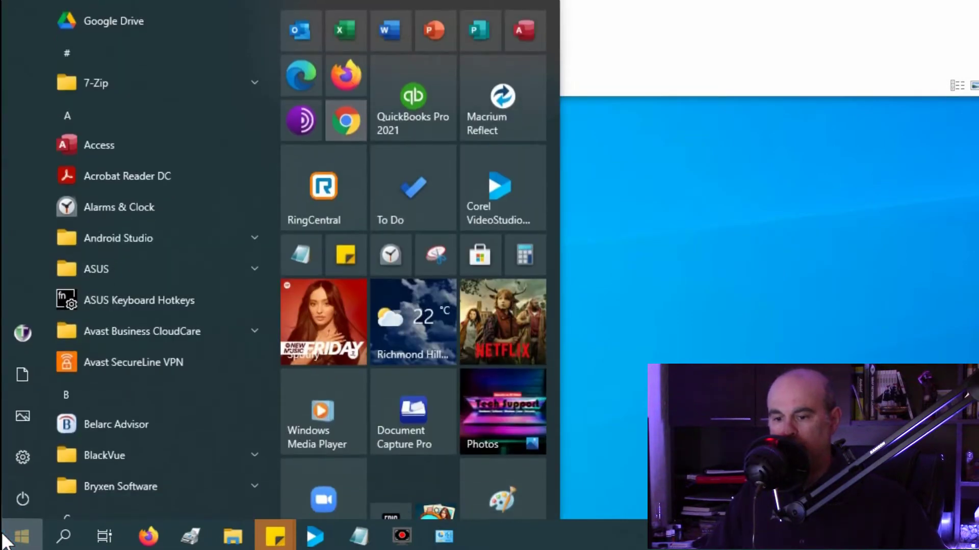
text(secpol)
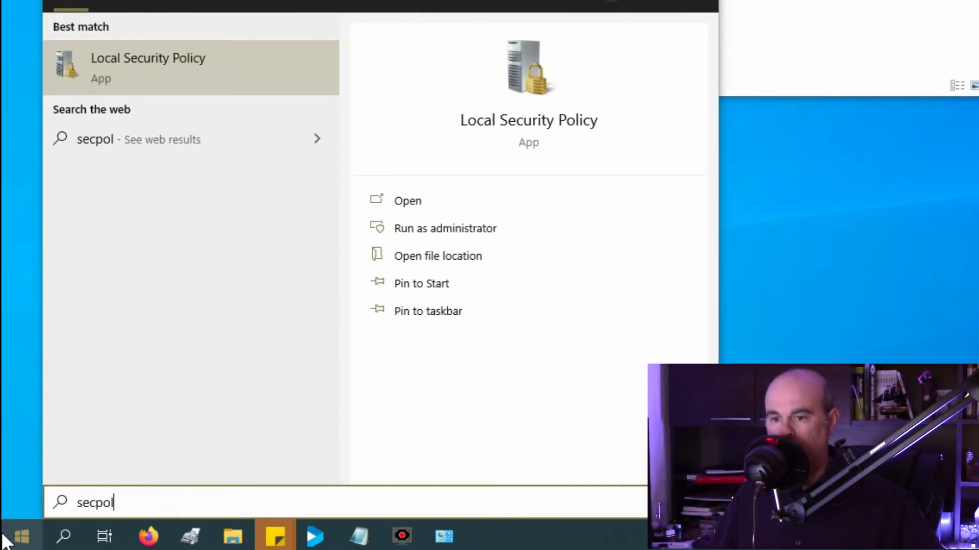
click(198, 66)
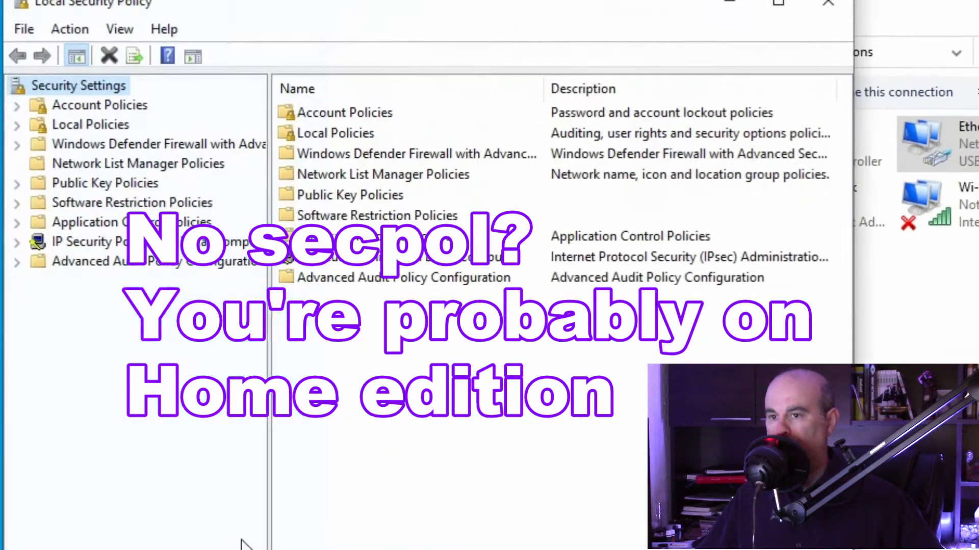
click(117, 184)
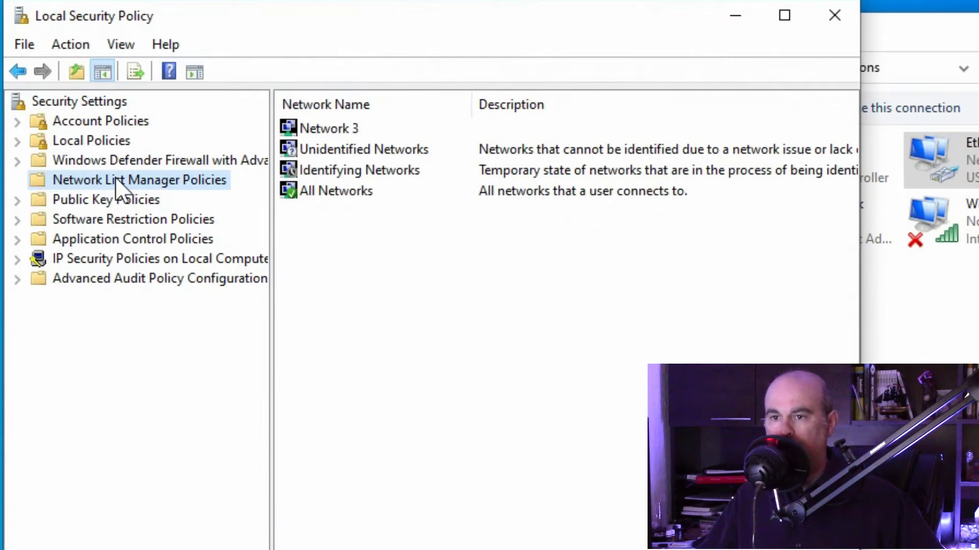
click(331, 128)
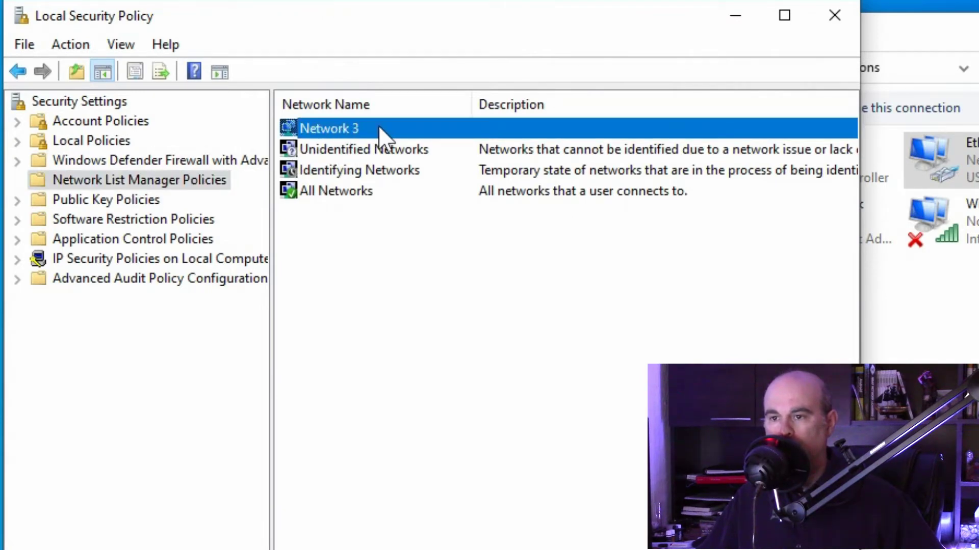
- In Network 3's properties, set a custom name of 'Local Network' and apply it
right_click(349, 128)
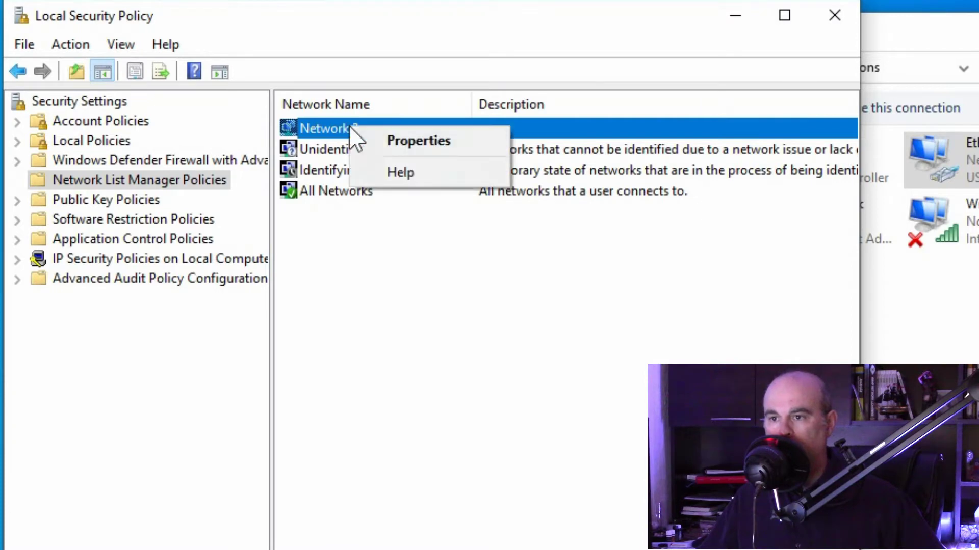
click(385, 140)
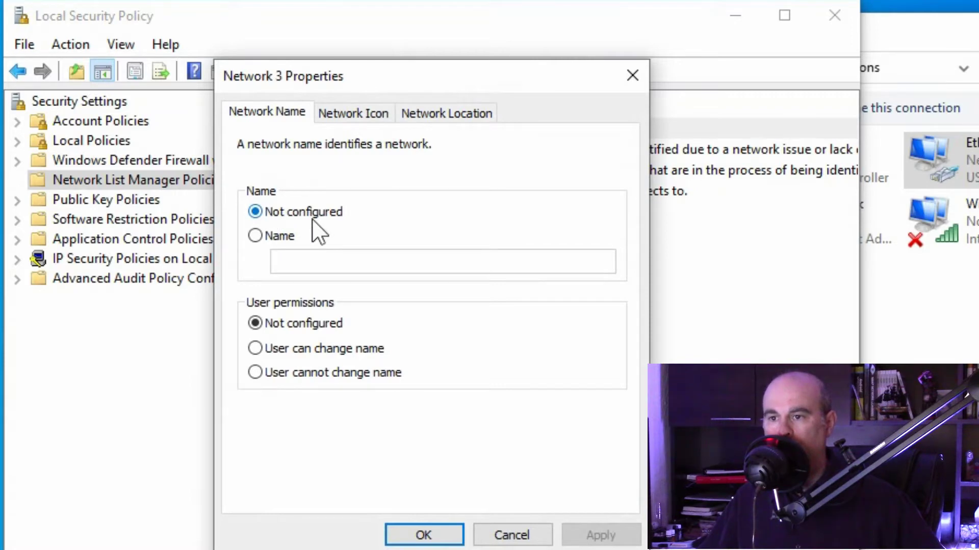
click(255, 236)
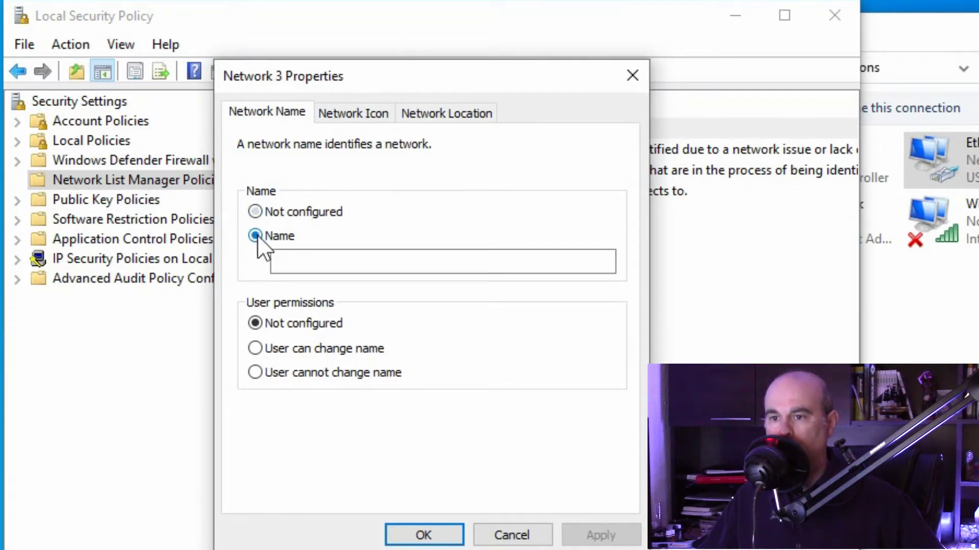
click(343, 259)
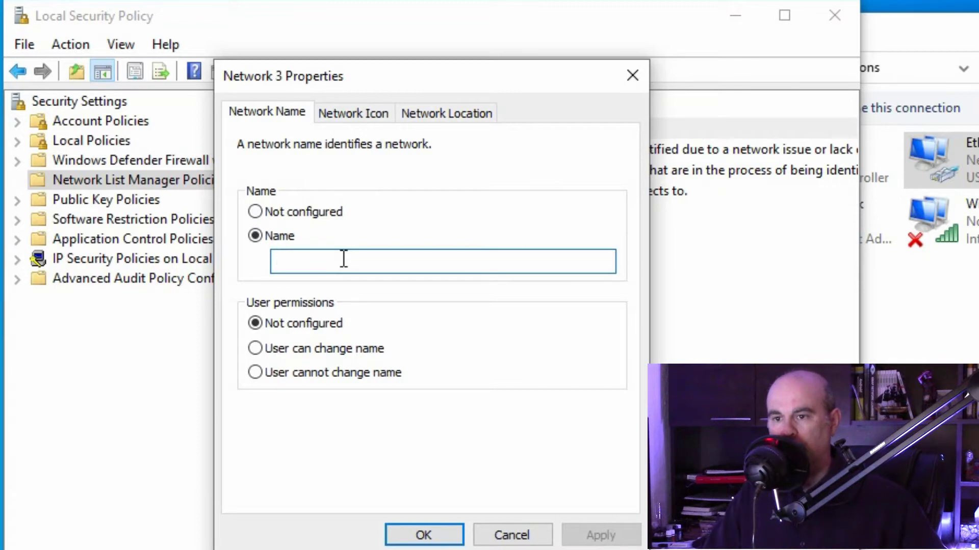
text(Local Network)
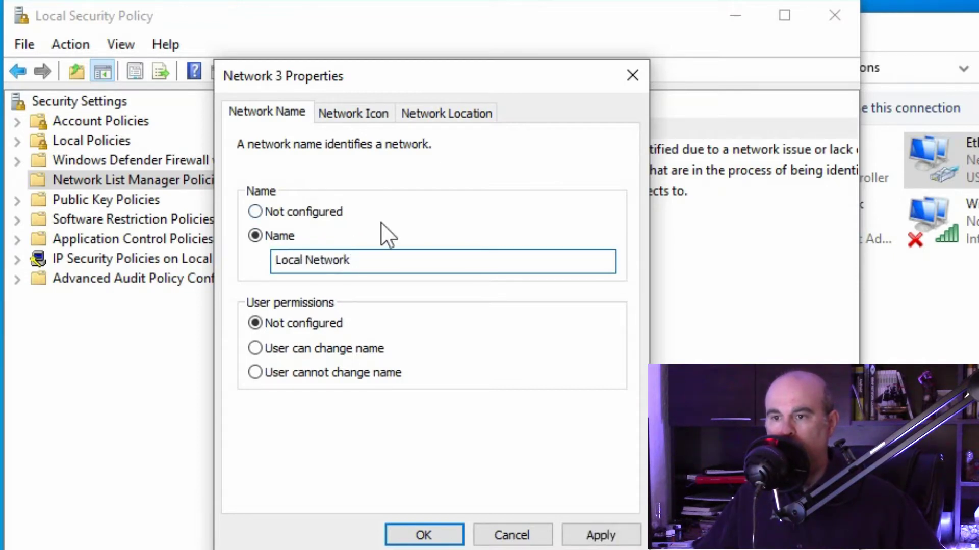
click(606, 536)
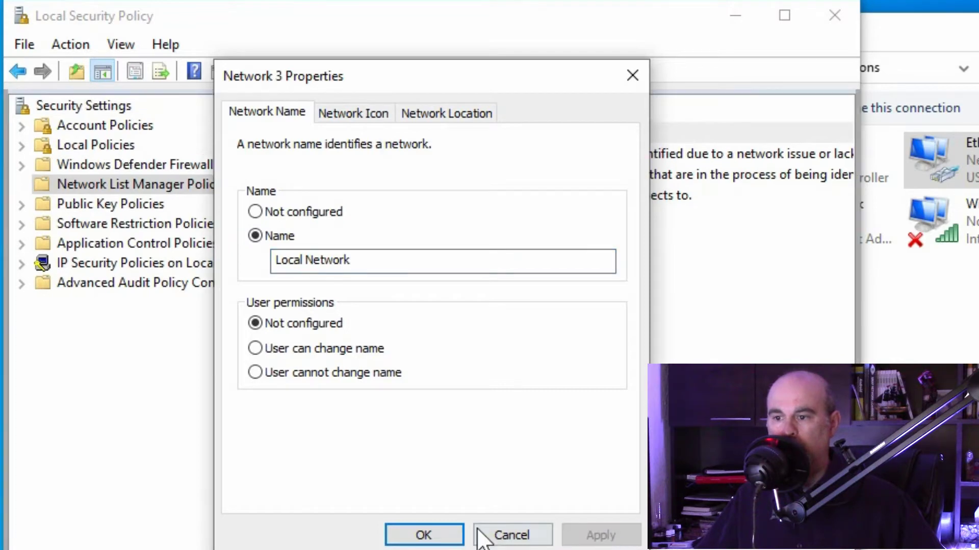
click(425, 537)
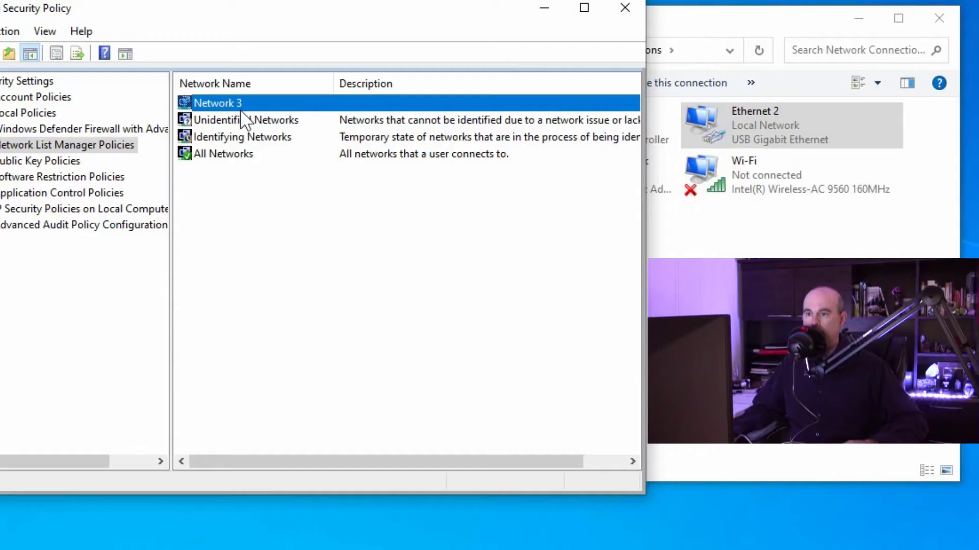
- Reopen Network 3's properties and switch its Name setting back to Not configured
right_click(250, 103)
click(271, 113)
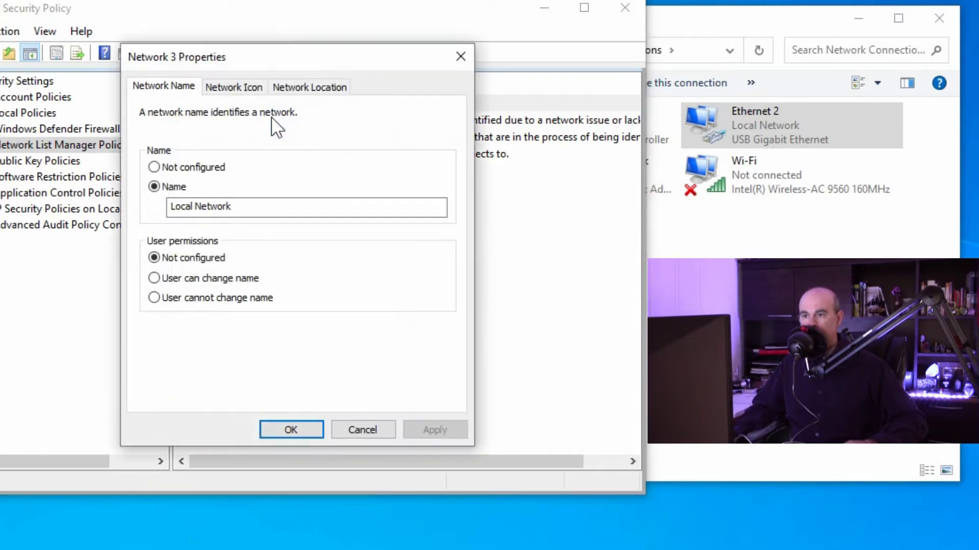
click(208, 167)
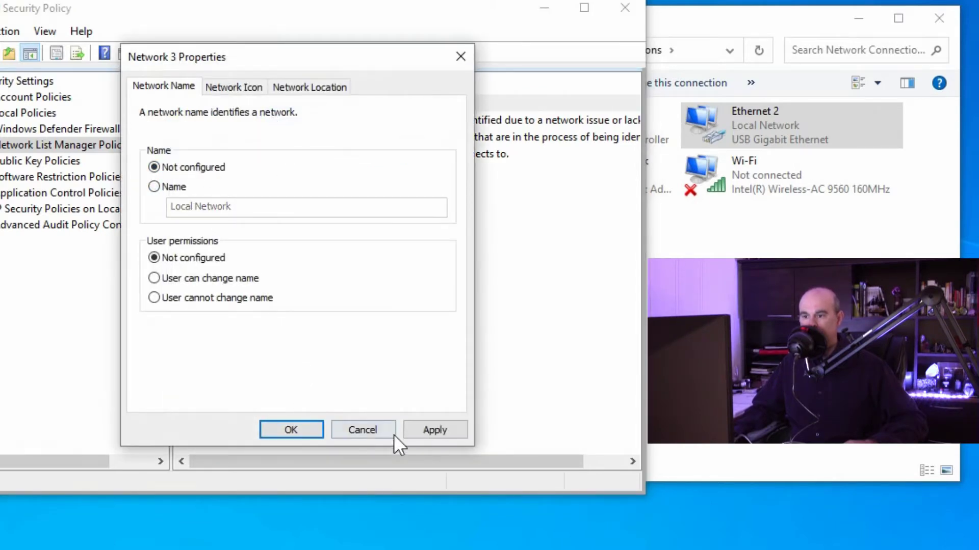
click(291, 430)
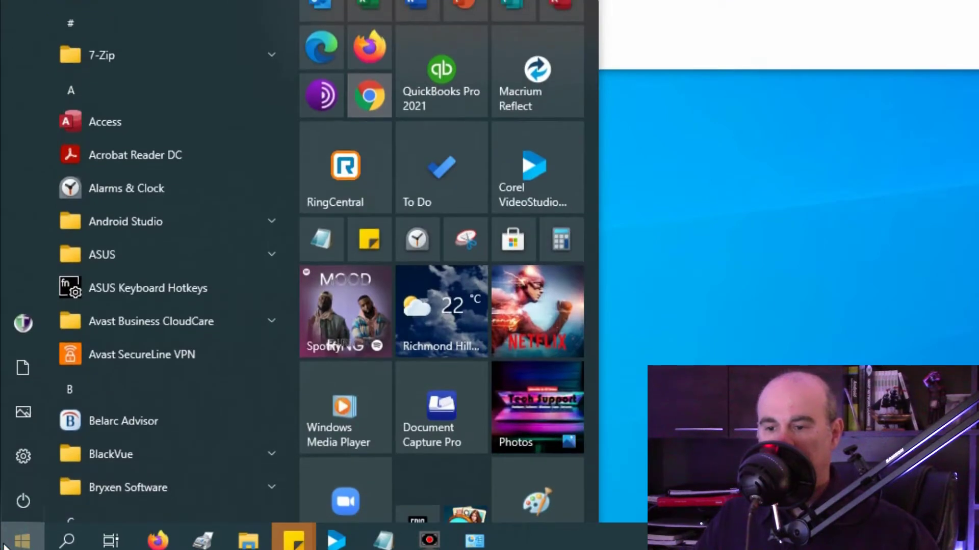
- Launch Registry Editor with regedit and expand HKEY_LOCAL_MACHINE\SOFTWARE\Microsoft
text(regedit)
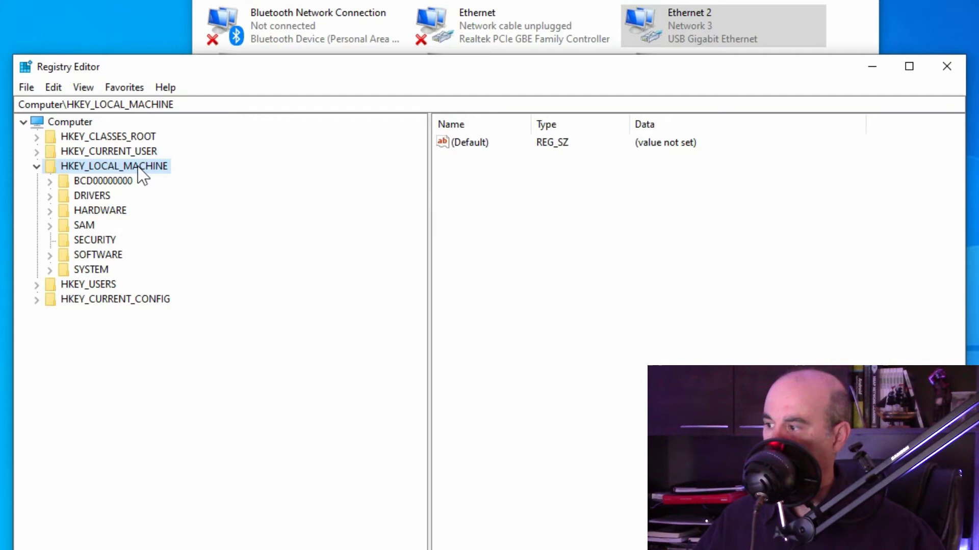
click(214, 175)
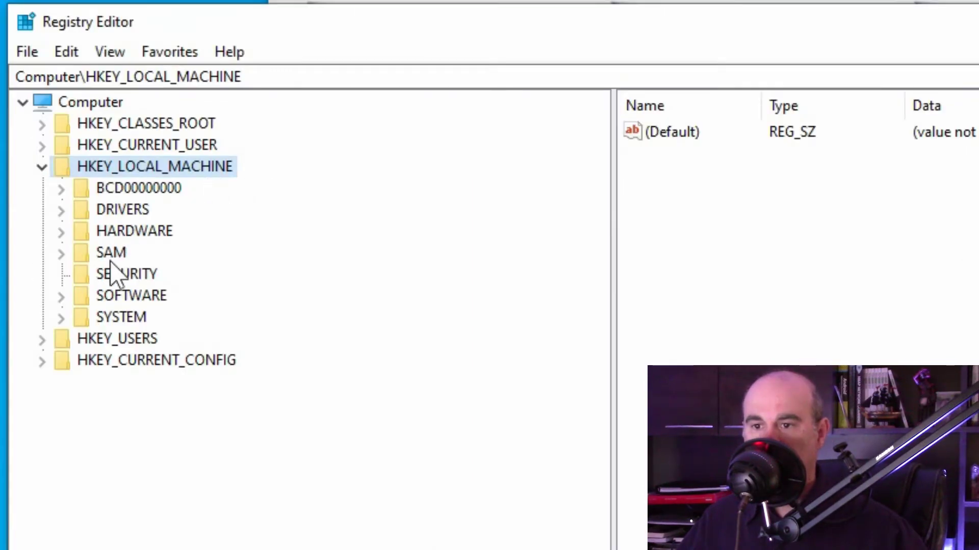
click(128, 291)
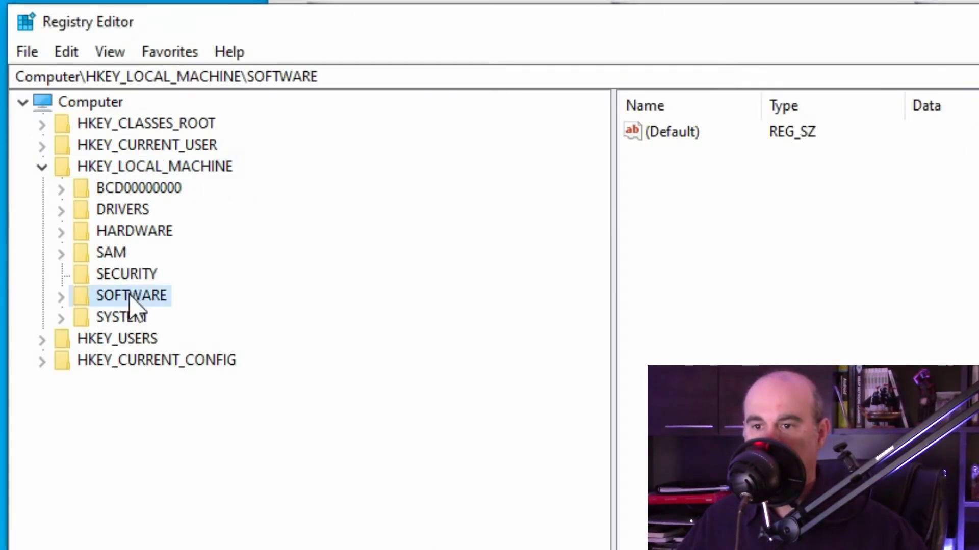
click(61, 300)
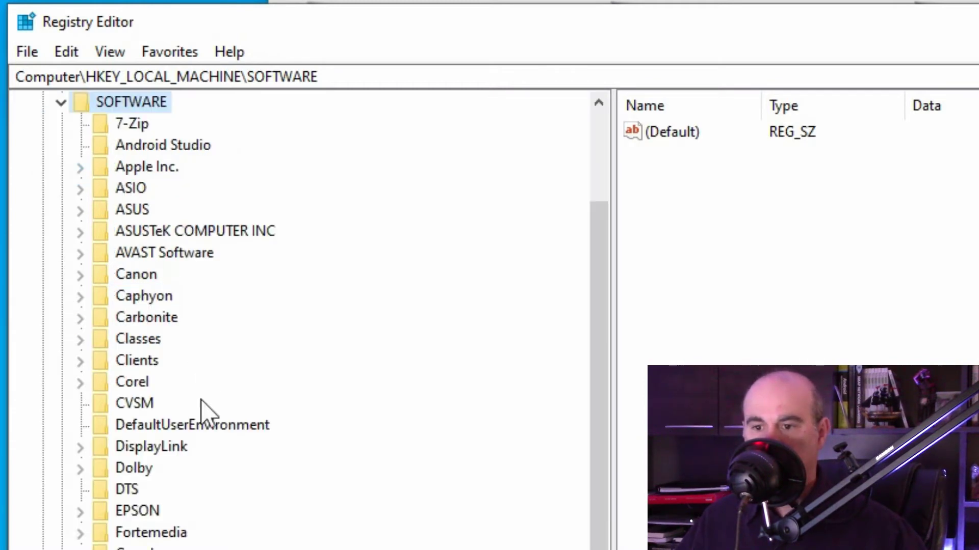
scroll(301, 318, down, 4)
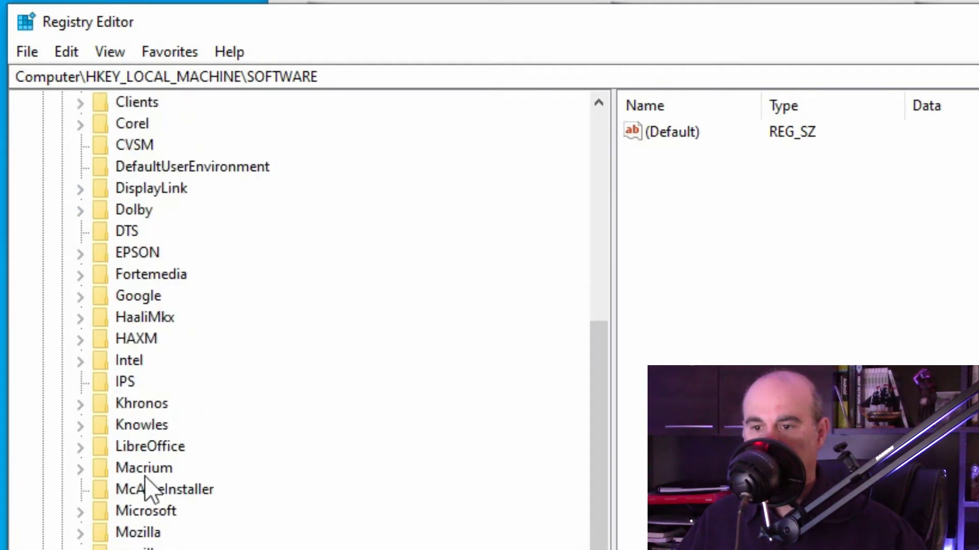
click(148, 512)
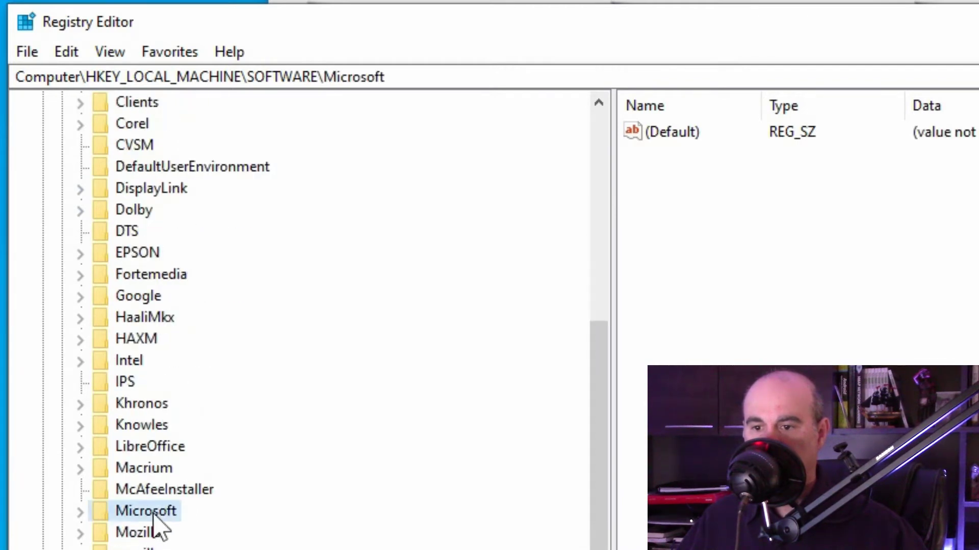
click(80, 512)
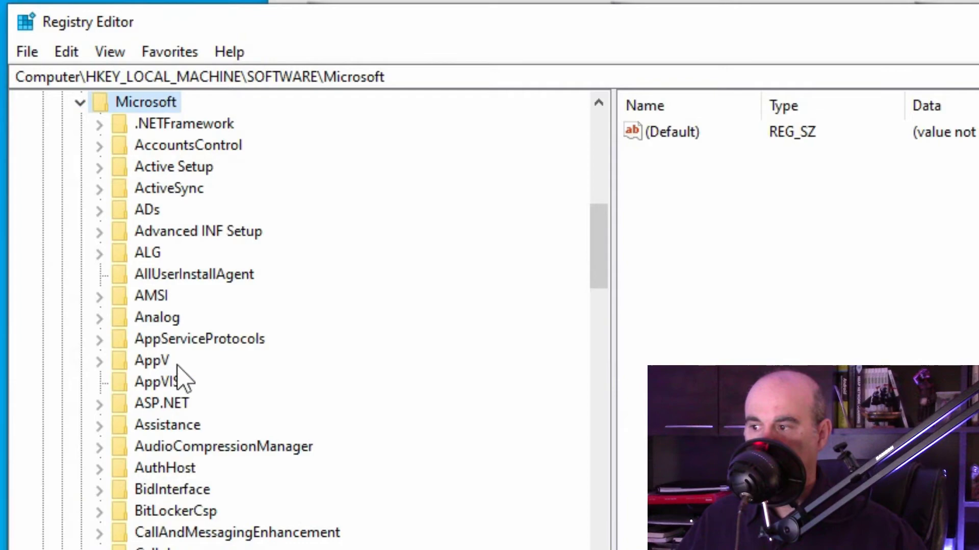
- Expand Windows NT\CurrentVersion and open NetworkList\Profiles to list the saved network profiles
scroll(231, 386, down, 20)
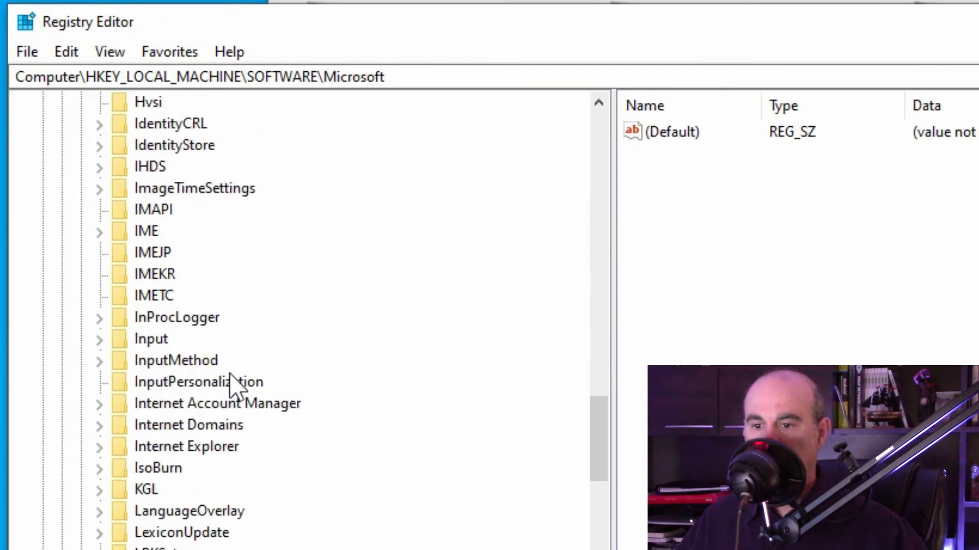
scroll(231, 386, down, 20)
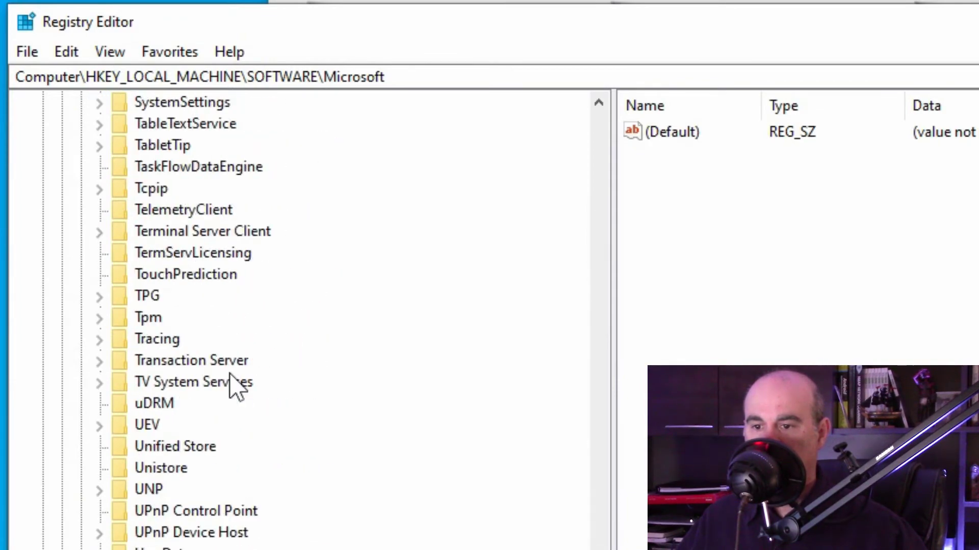
scroll(230, 386, down, 8)
click(189, 474)
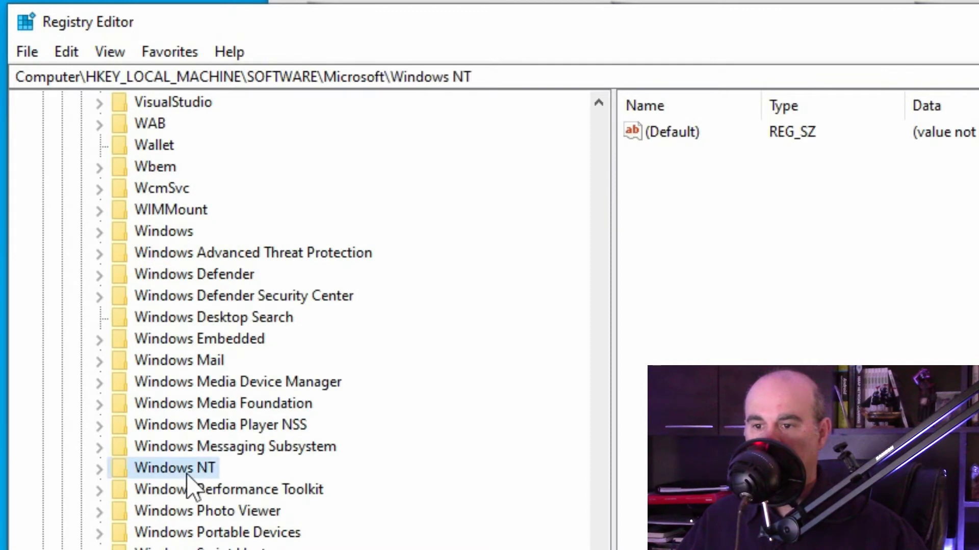
click(99, 469)
click(199, 497)
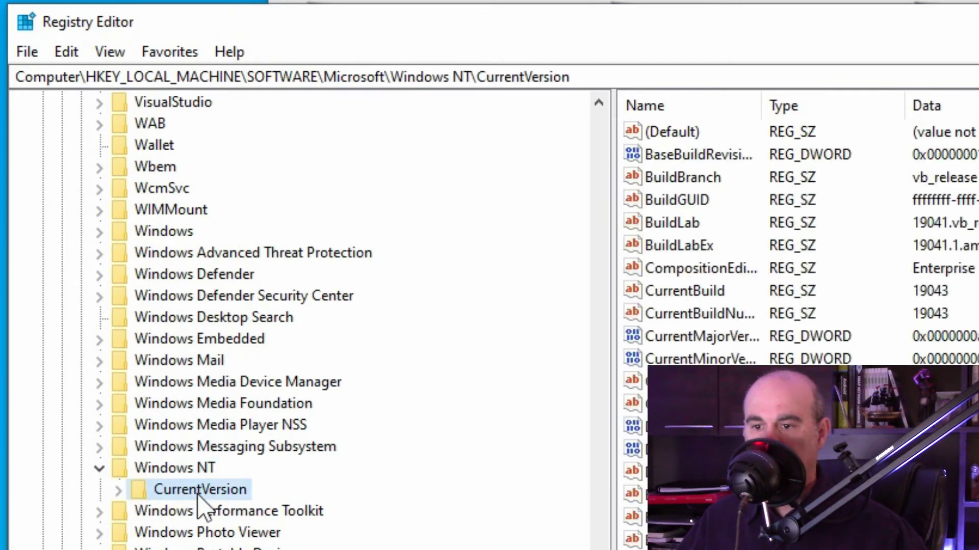
click(121, 492)
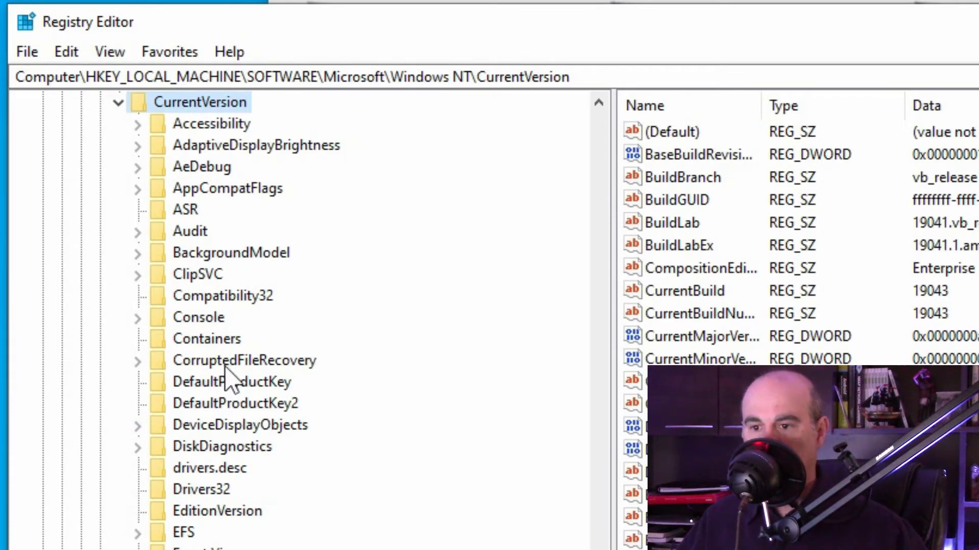
scroll(193, 387, down, 8)
scroll(235, 390, down, 2)
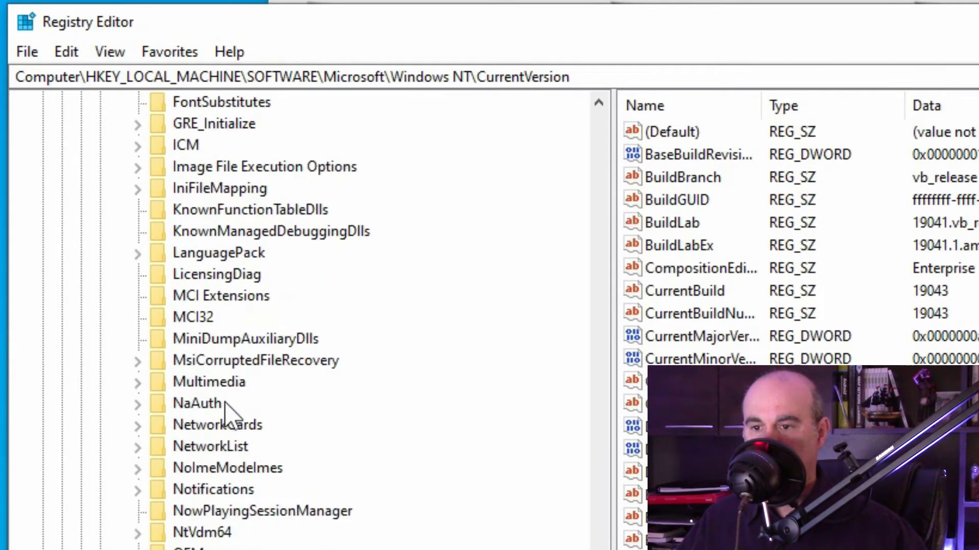
scroll(230, 404, up, 1)
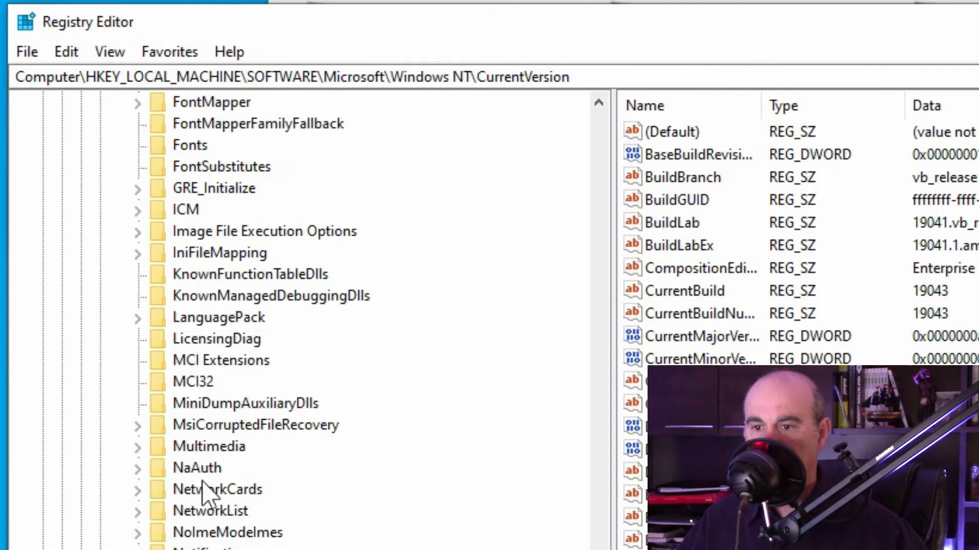
click(204, 512)
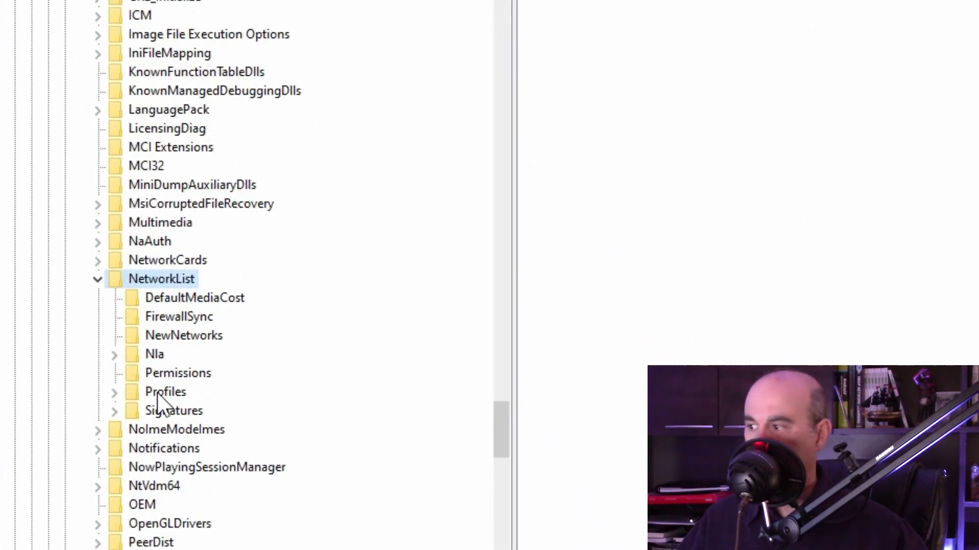
click(158, 394)
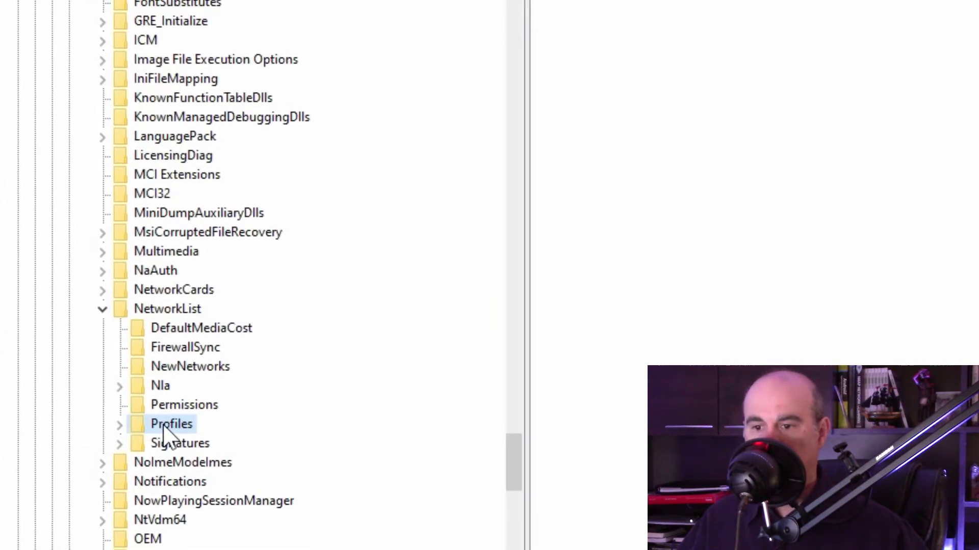
click(120, 425)
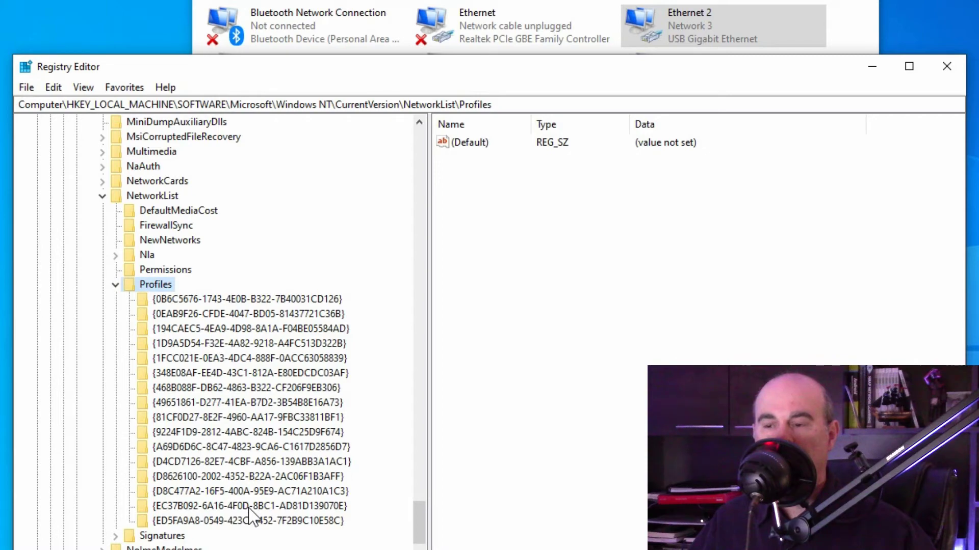
- Check the GUID profile subkeys, including dlink-9530, and select ProfileName in the Network 3 profile
click(286, 304)
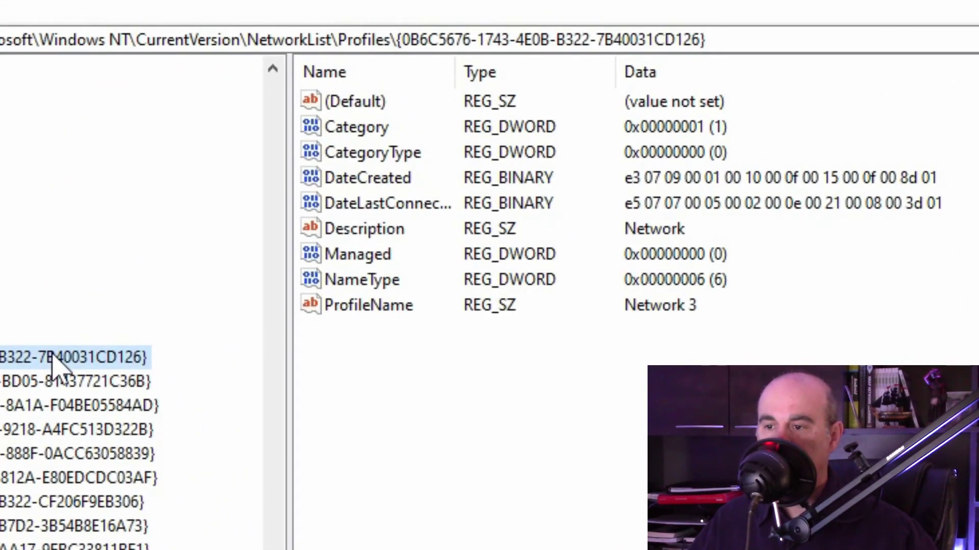
click(368, 304)
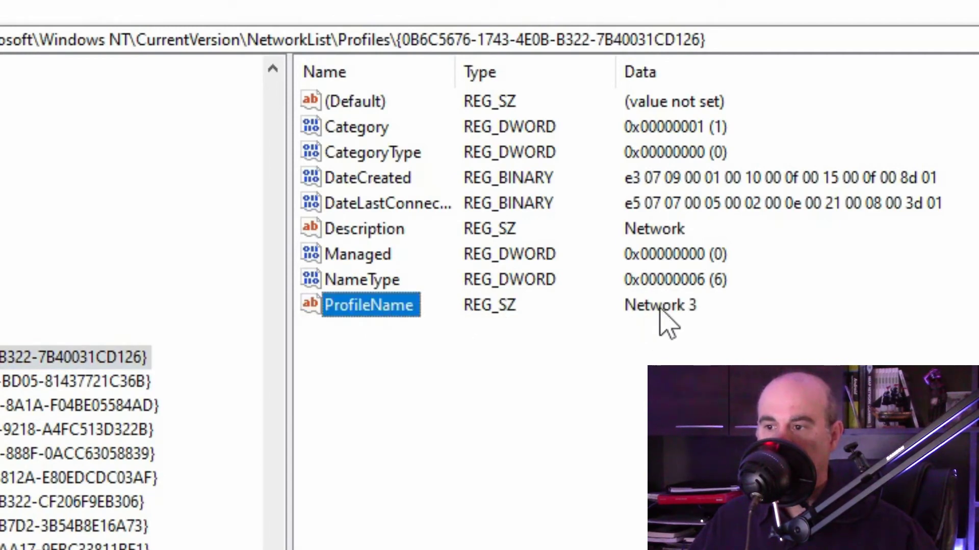
click(113, 382)
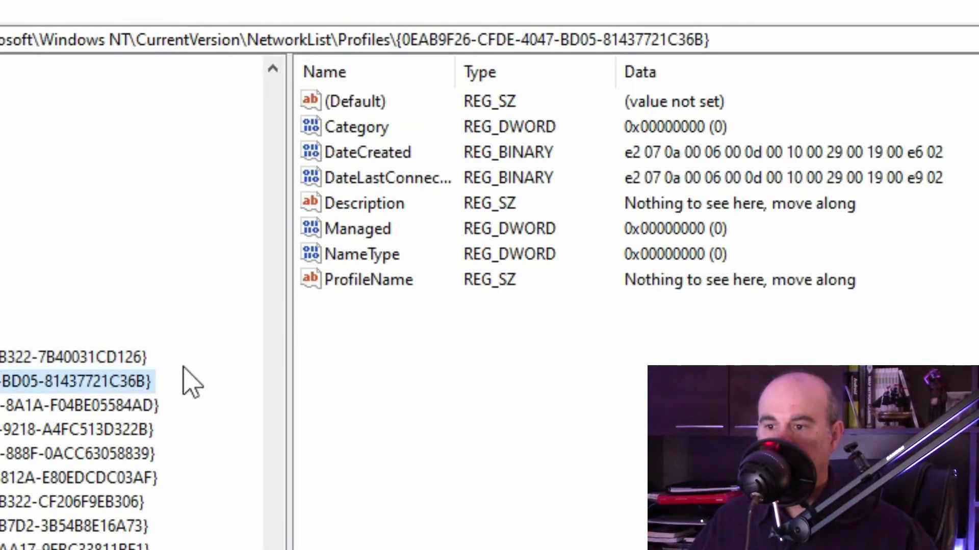
click(77, 408)
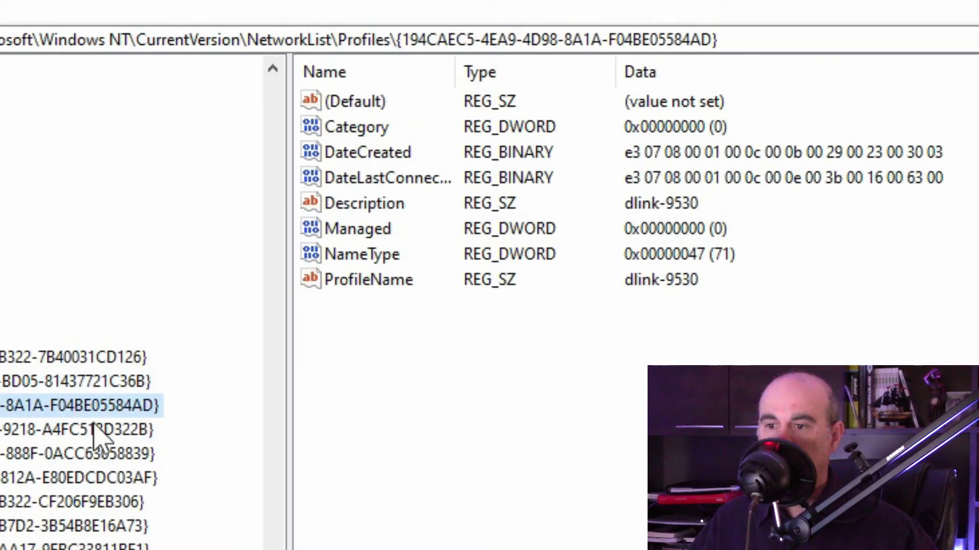
click(78, 358)
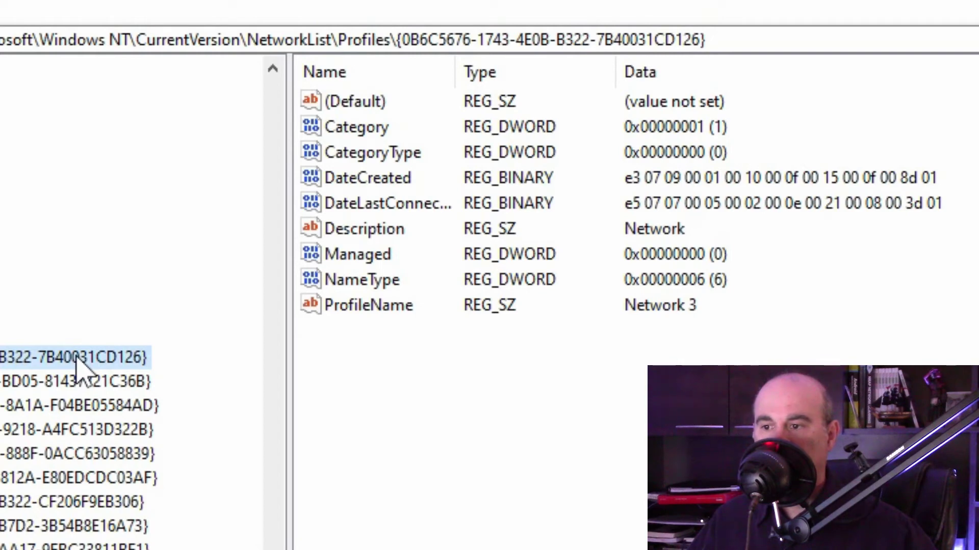
click(648, 312)
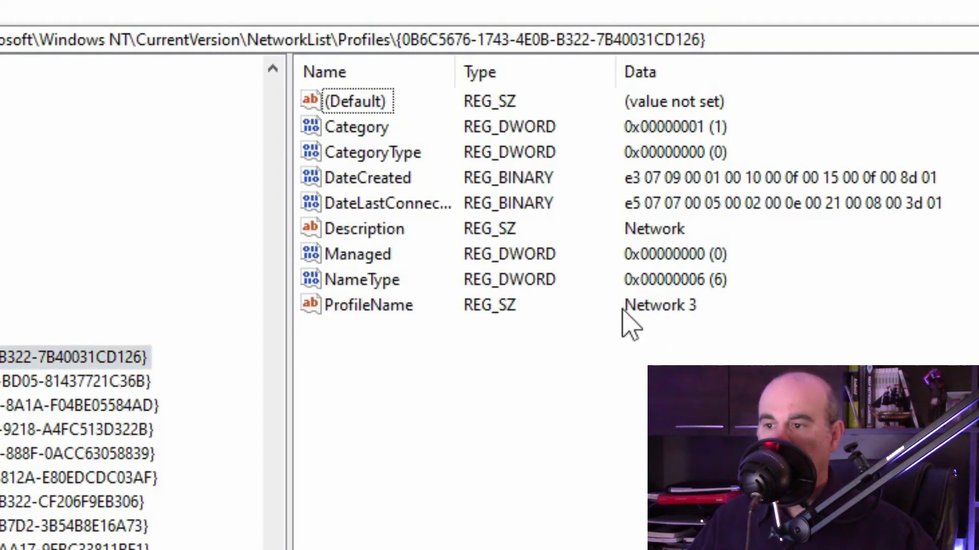
click(370, 309)
- Edit the ProfileName string, replacing its Network 3 value data with TwinBytes
right_click(363, 318)
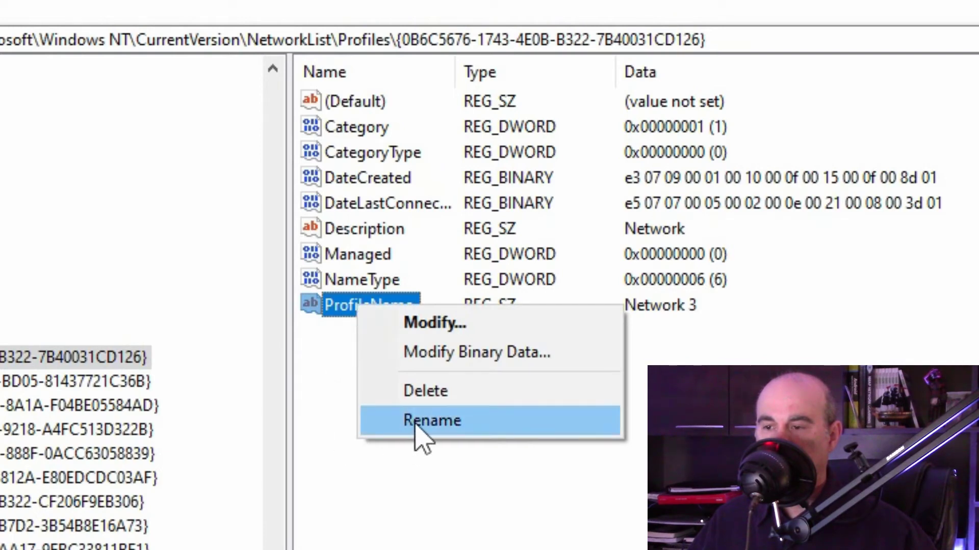
click(324, 327)
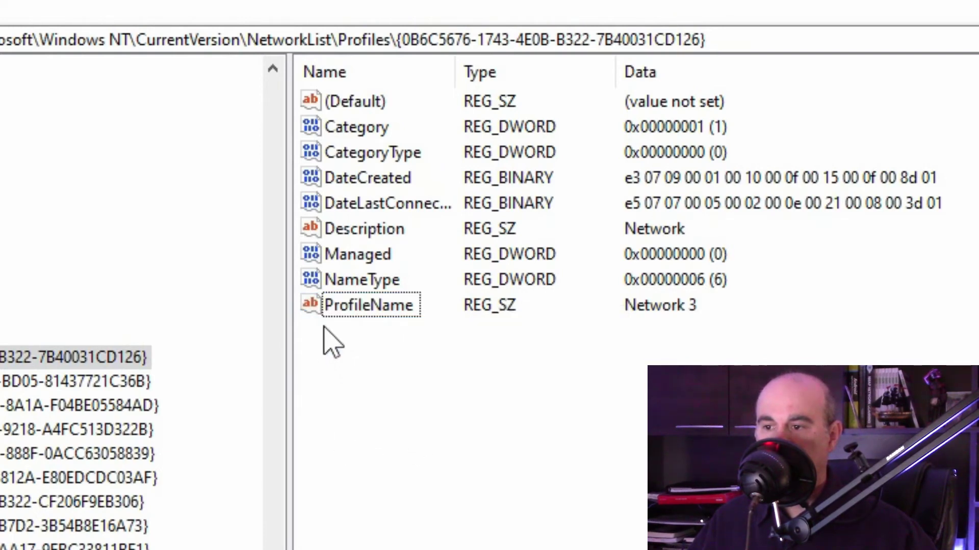
right_click(372, 314)
click(407, 427)
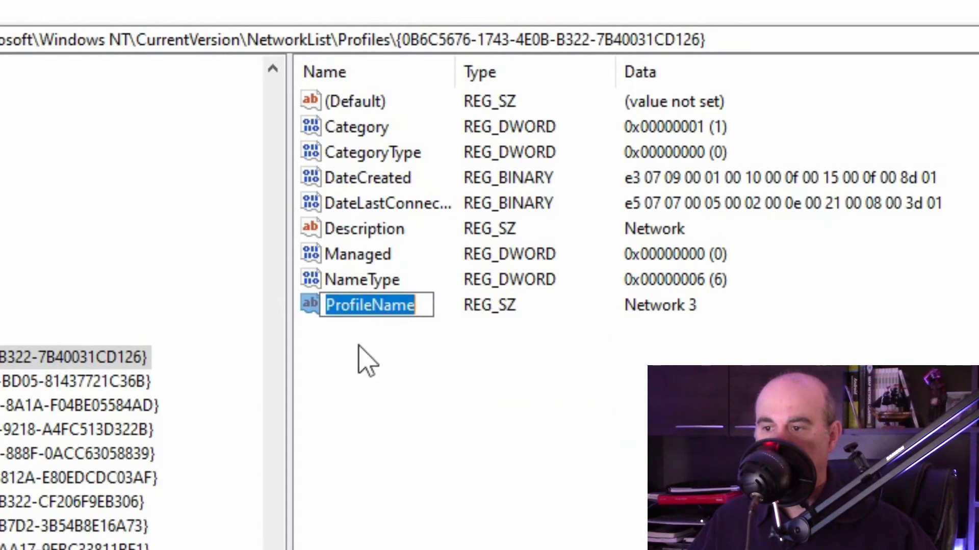
right_click(362, 306)
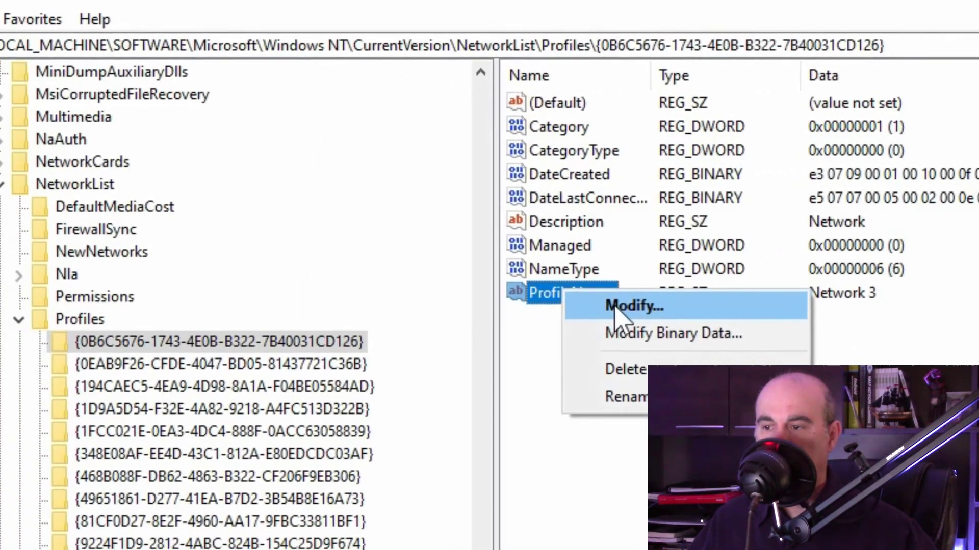
click(616, 307)
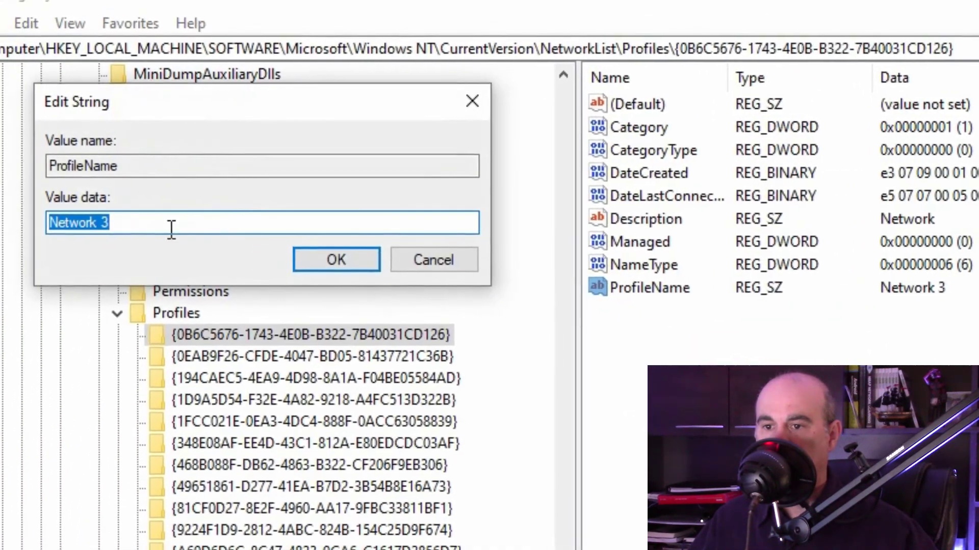
click(22, 225)
key(ctrl+a)
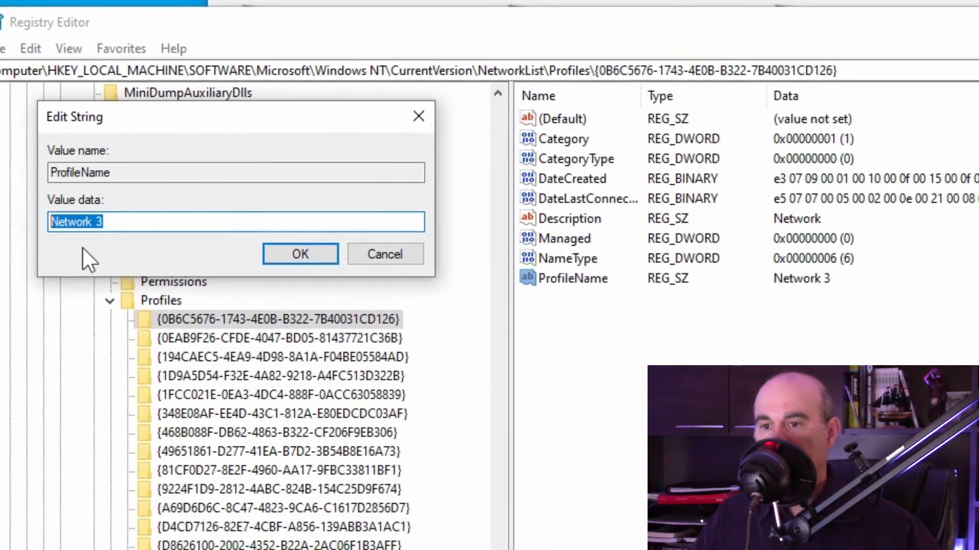
text(TwinBytes)
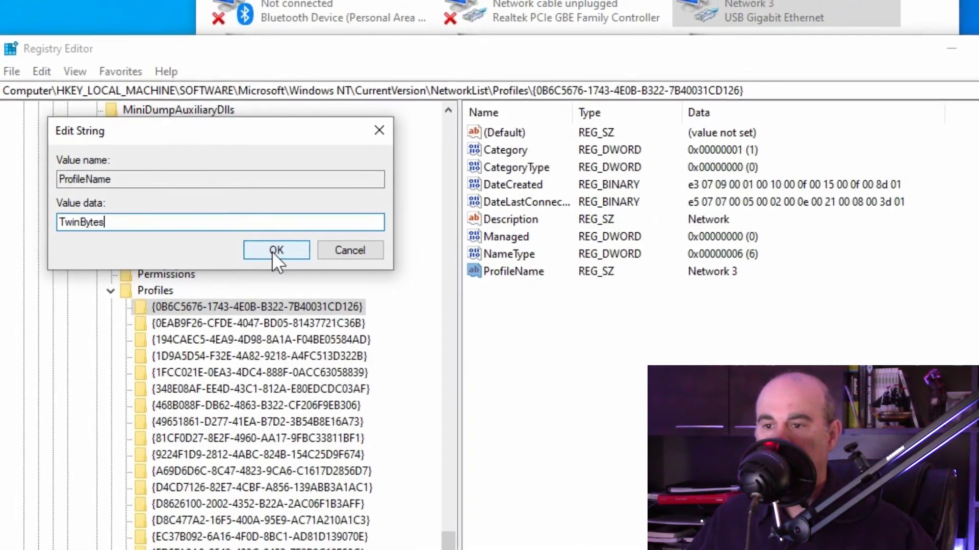
- Save the TwinBytes value and refresh Network Connections so Ethernet 2 shows TwinBytes
click(269, 249)
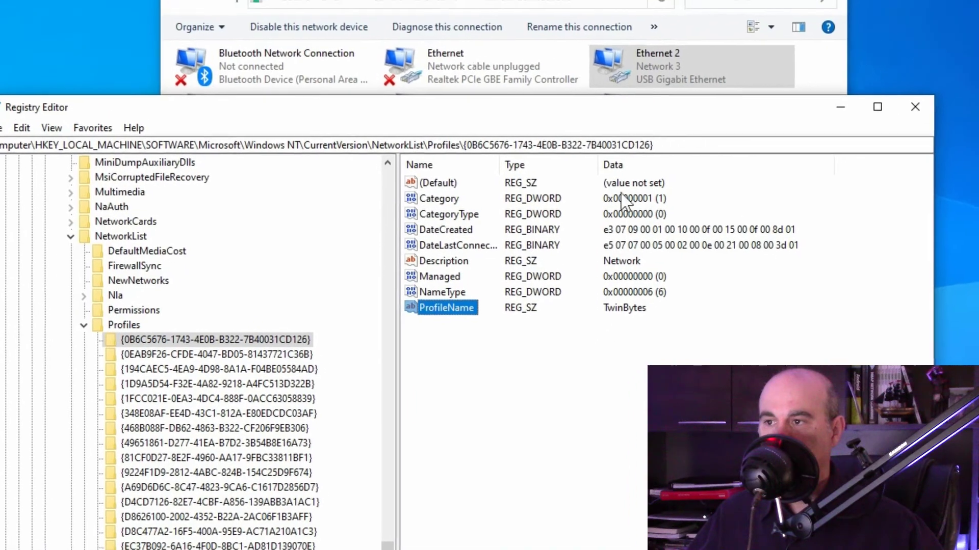
double_click(734, 28)
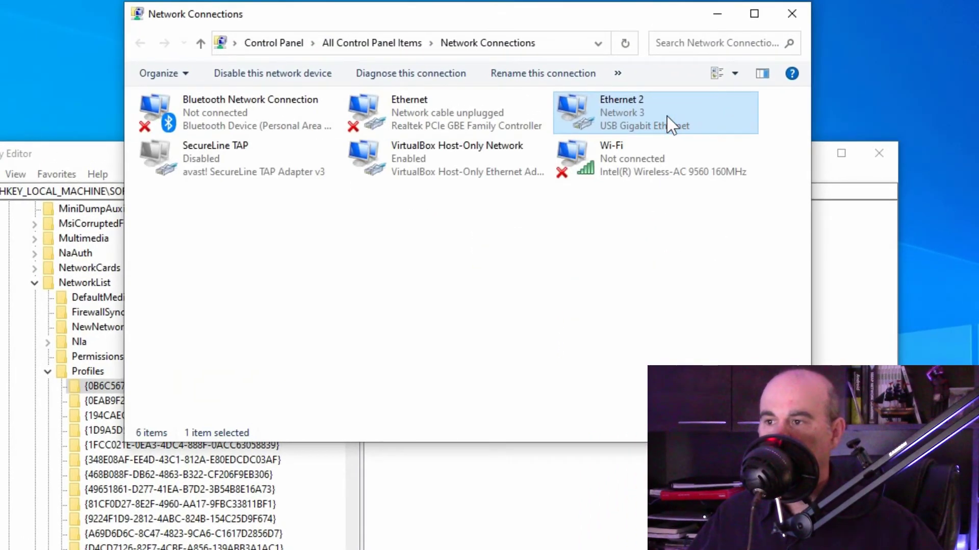
click(624, 43)
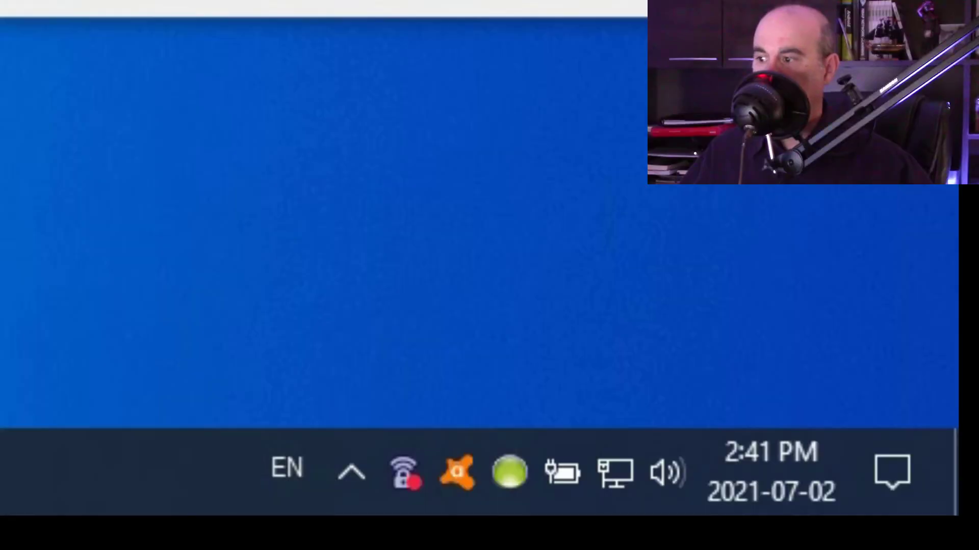
mouse_move(615, 466)
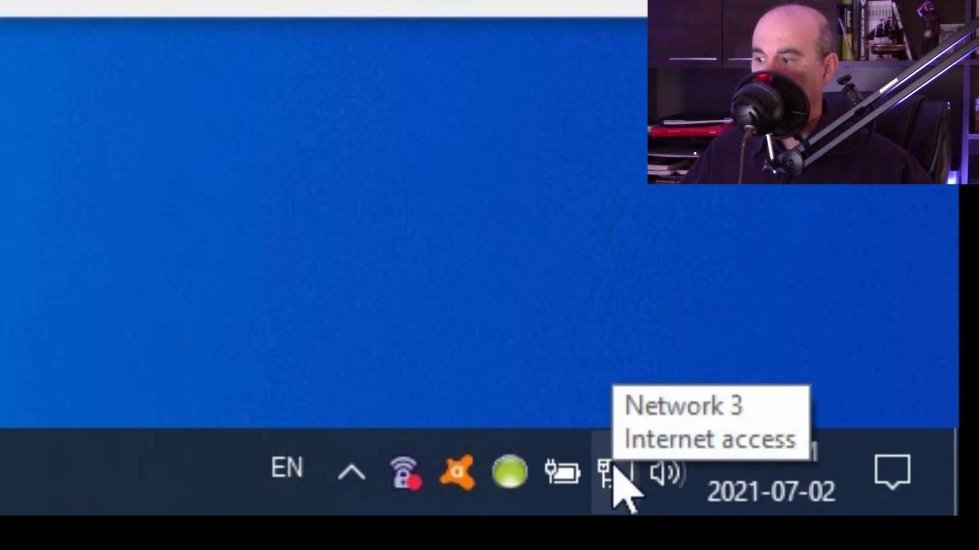